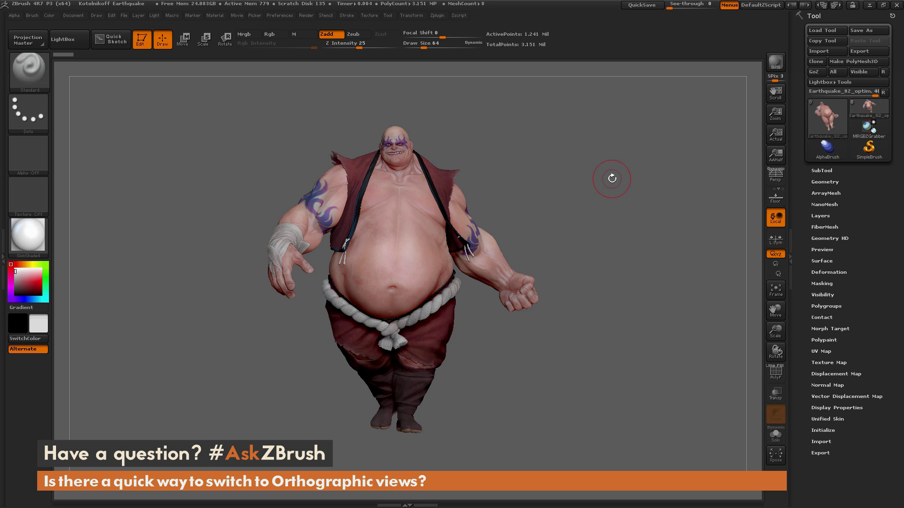
- Dock the Document palette in the right tray and expand its ZAppLink Properties section
left_click_drag(627, 187, 623, 234)
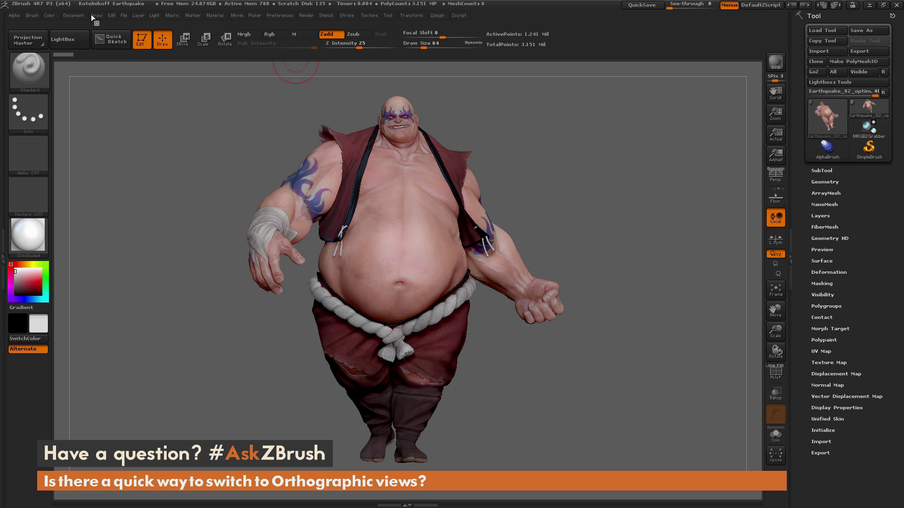
left_click(77, 15)
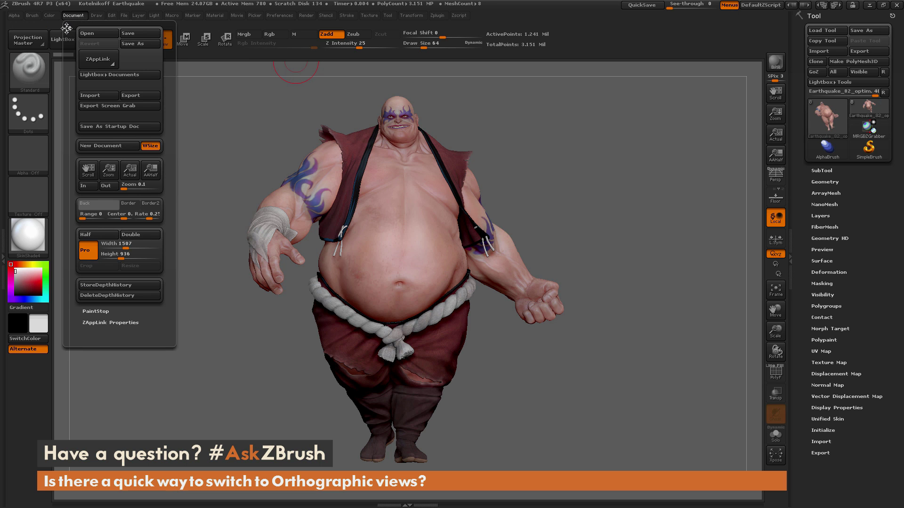
left_click_drag(67, 28, 799, 16)
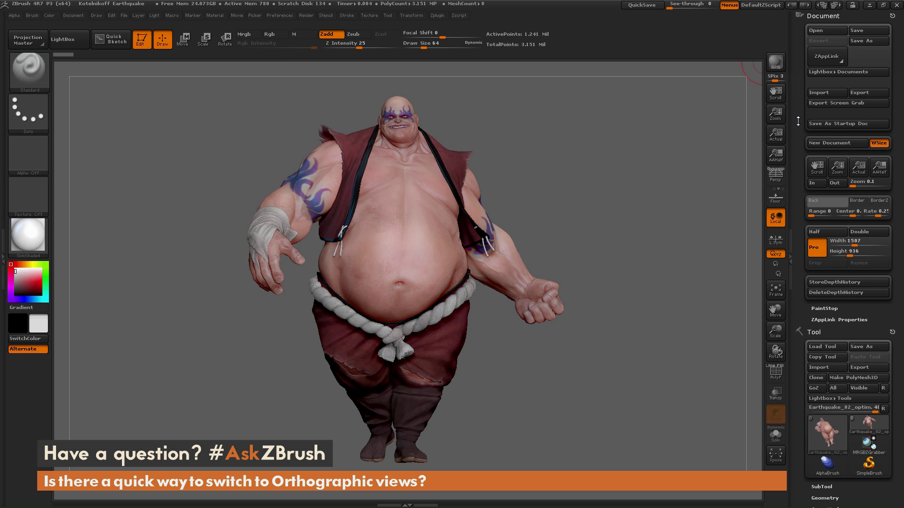
left_click(843, 320)
left_click_drag(801, 297, 800, 238)
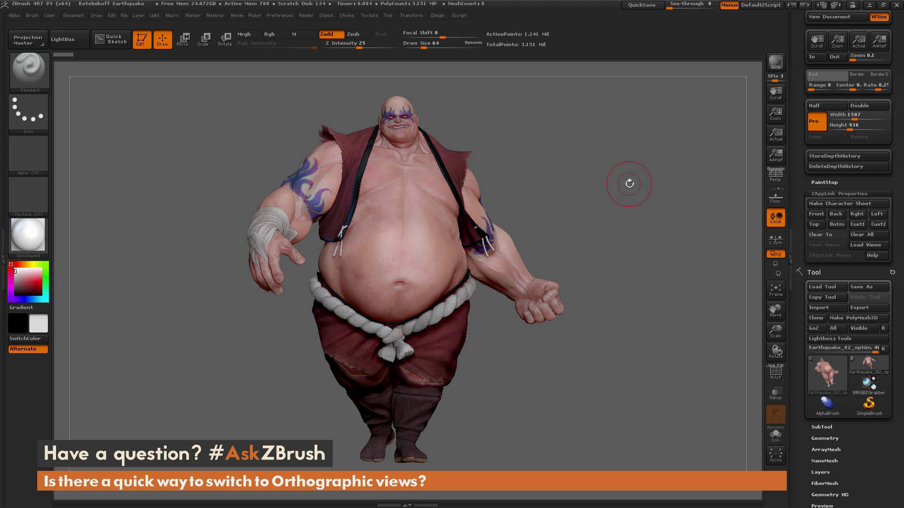
left_click_drag(651, 201, 543, 137)
left_click_drag(599, 259, 629, 227)
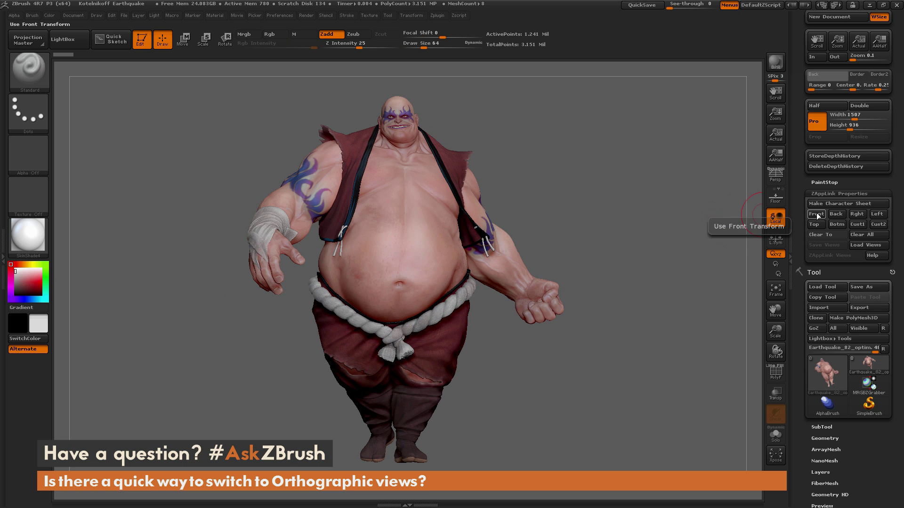
- Enable ZAppLink views from Front, then flip the model between Back and Front several times
left_click(816, 214)
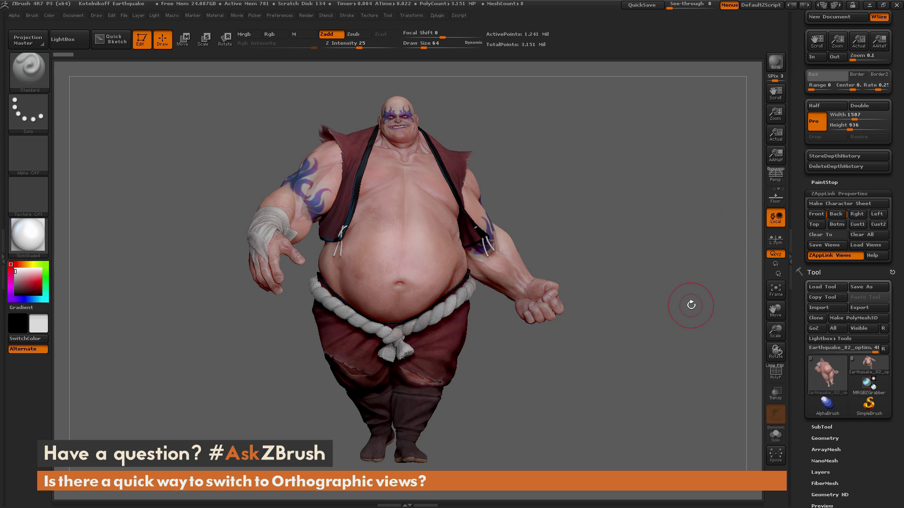
left_click(836, 215)
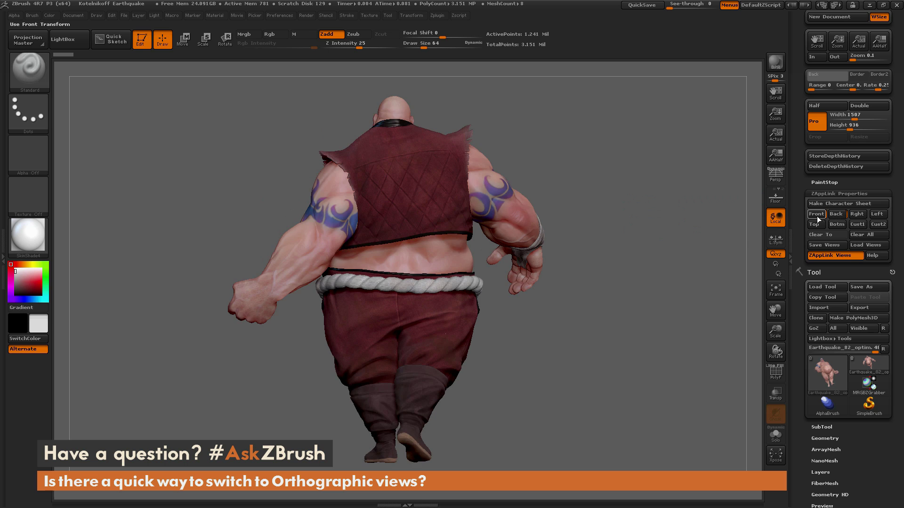
left_click(836, 215)
left_click(836, 215)
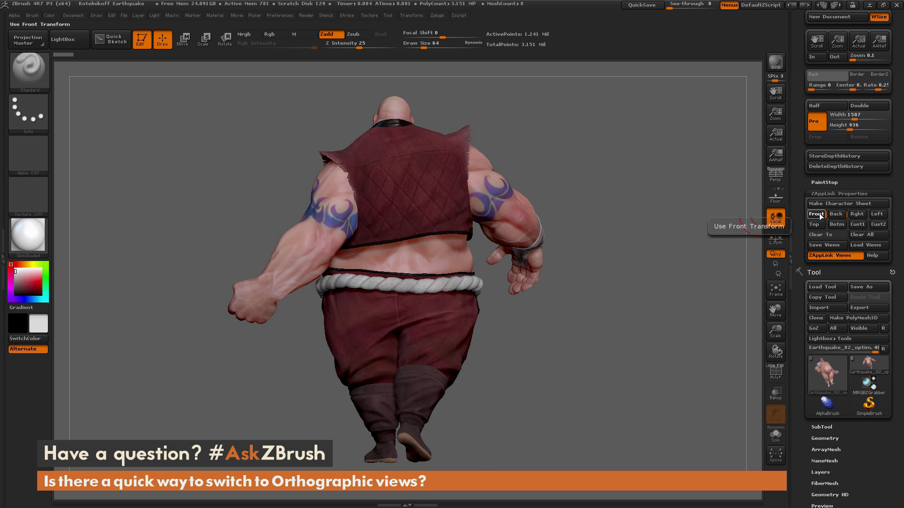
left_click(836, 215)
left_click(833, 215)
left_click(816, 216)
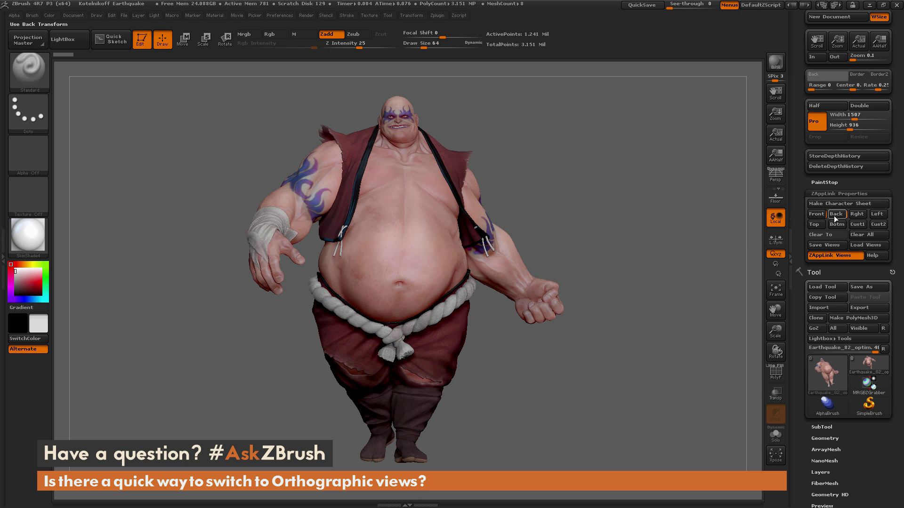
left_click(834, 216)
left_click(819, 216)
- From a side orbit, cycle through the Left, Right, Back and Front views, then zoom in close
left_click_drag(586, 211, 631, 209)
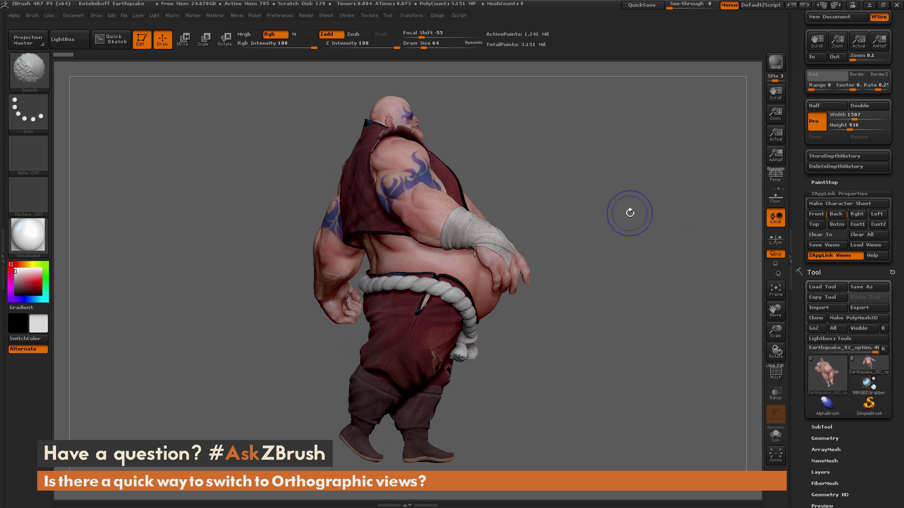
left_click(881, 216)
left_click(864, 214)
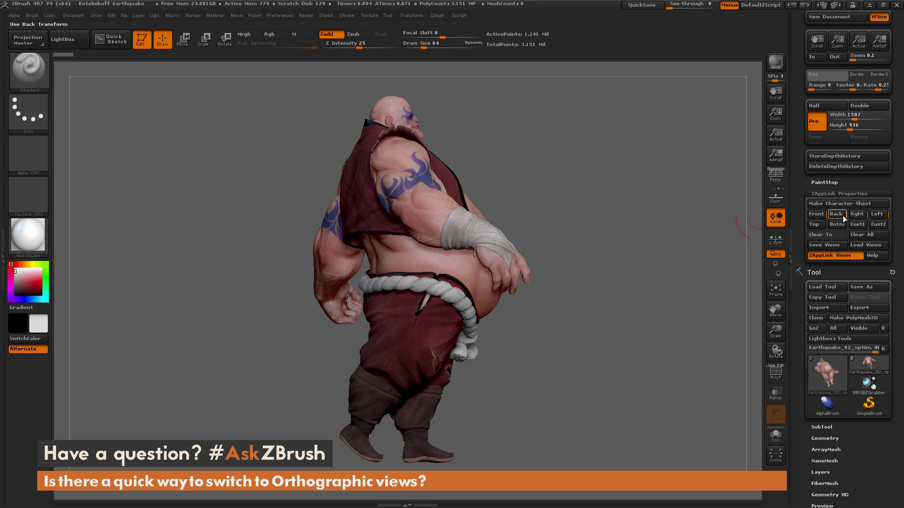
left_click(836, 216)
left_click(810, 214)
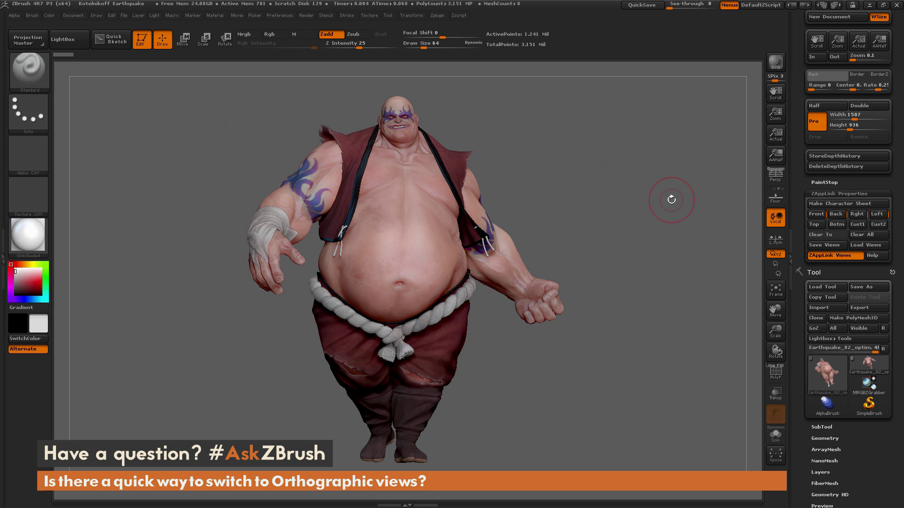
left_click_drag(670, 198, 597, 229)
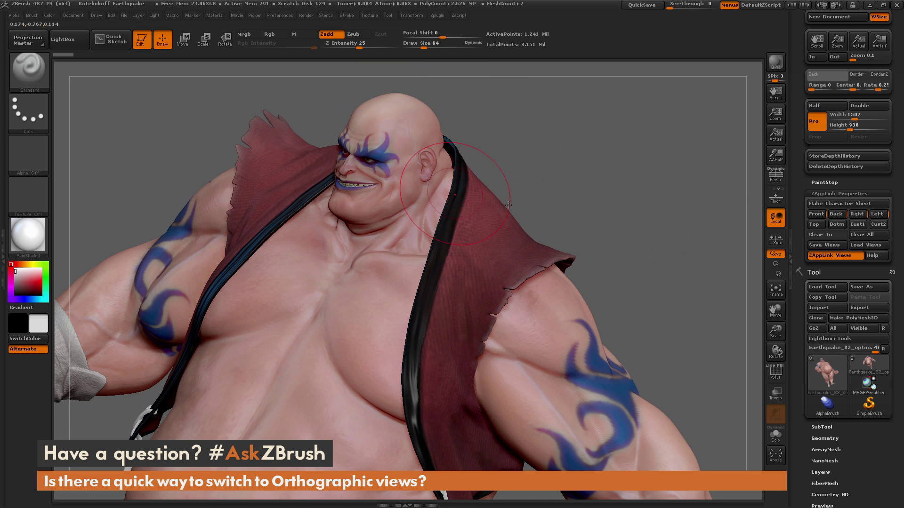
- Switch through the Left, Right, Cust1 and Back views, ending on the custom face close-up
left_click(877, 214)
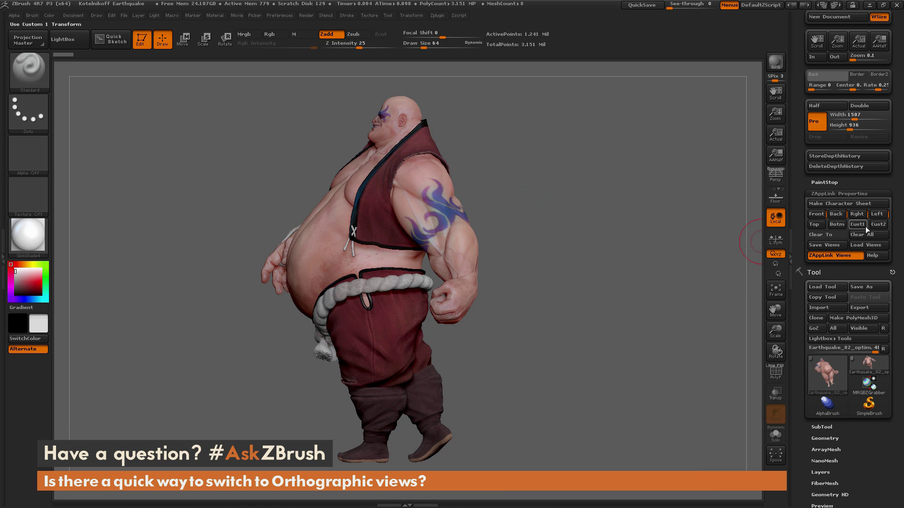
left_click_drag(632, 199, 555, 174)
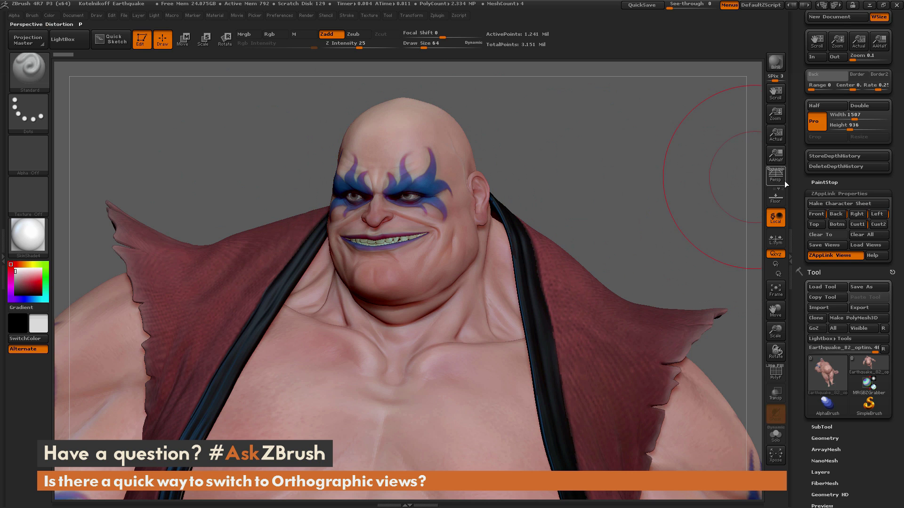
left_click(857, 214)
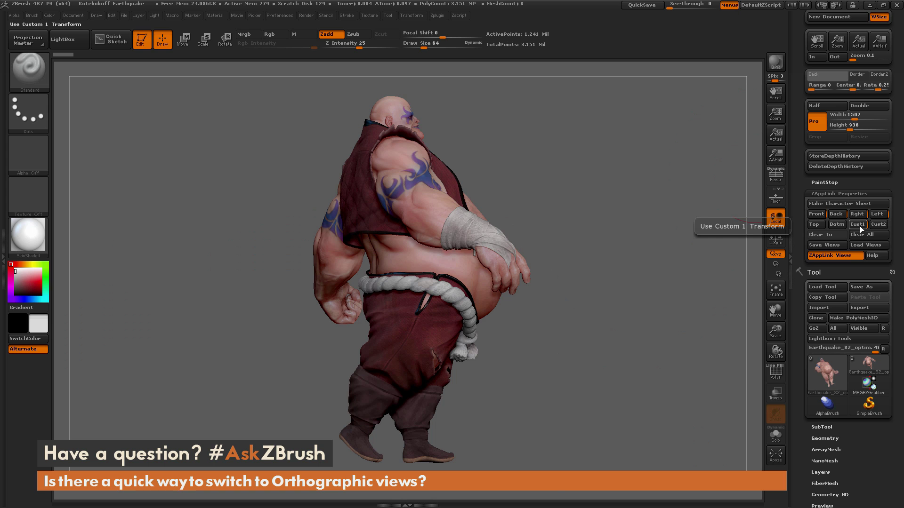
left_click(859, 227)
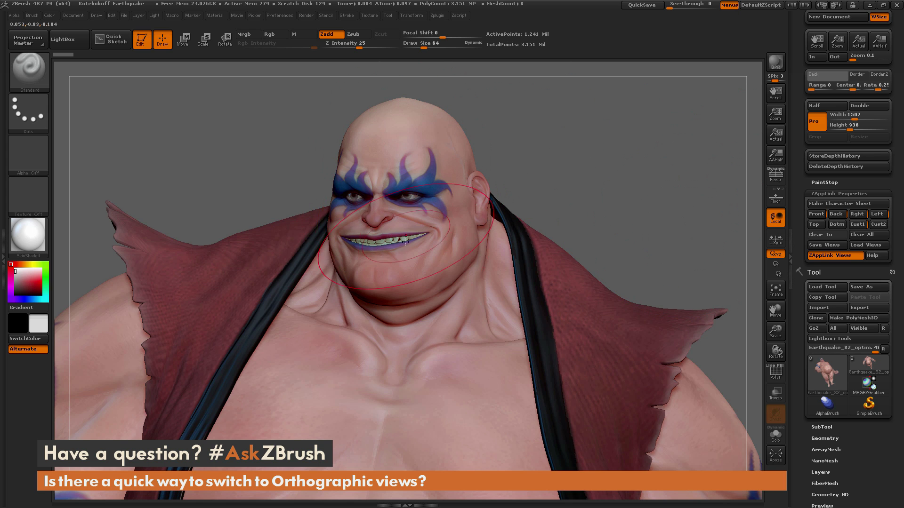
left_click(833, 215)
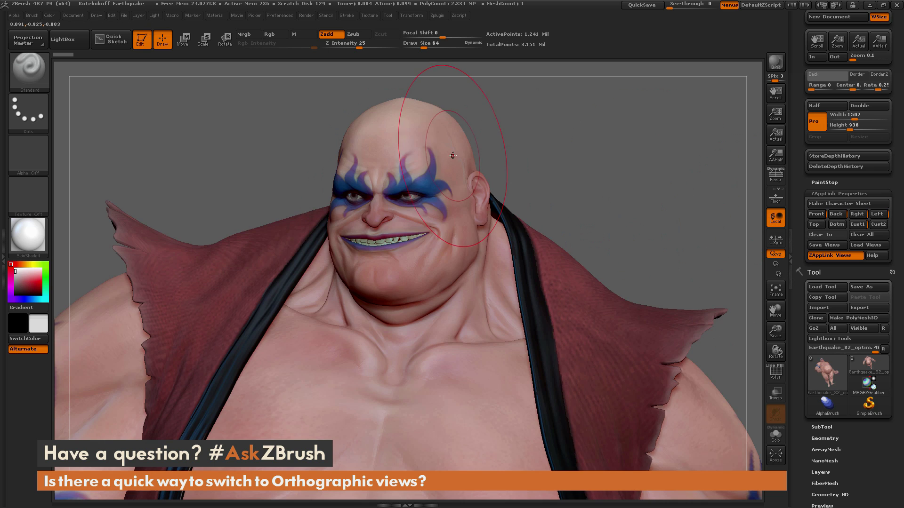
left_click(808, 215)
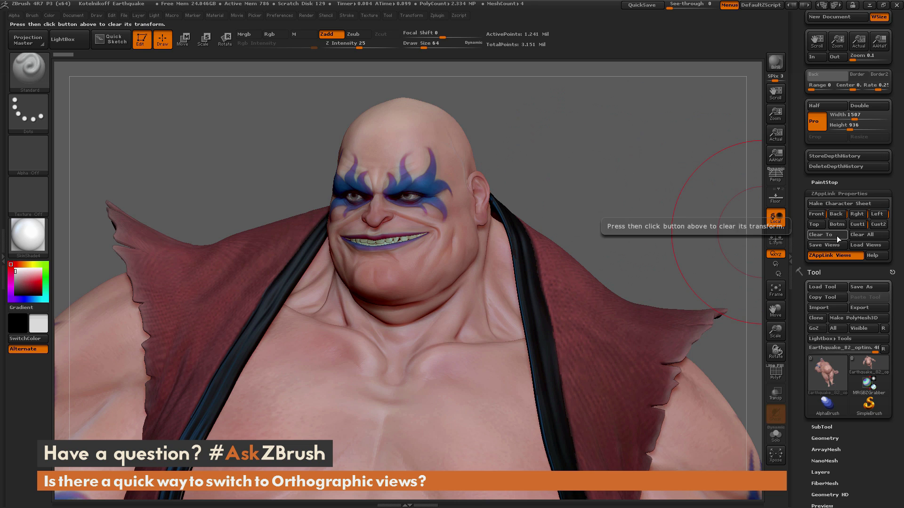
- Cancel clearing a stored view slot, then jump between Cust1, Front, Right and the face close-up, ending on Front
left_click(828, 235)
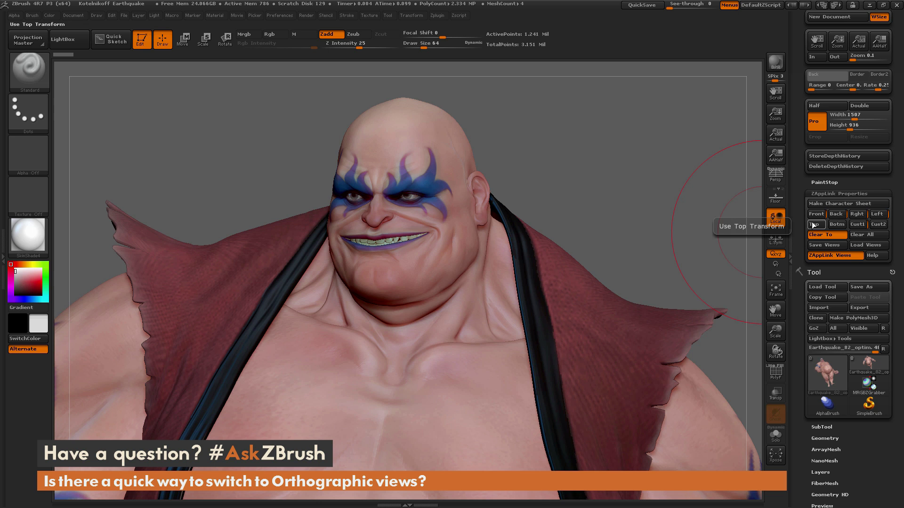
left_click(858, 226)
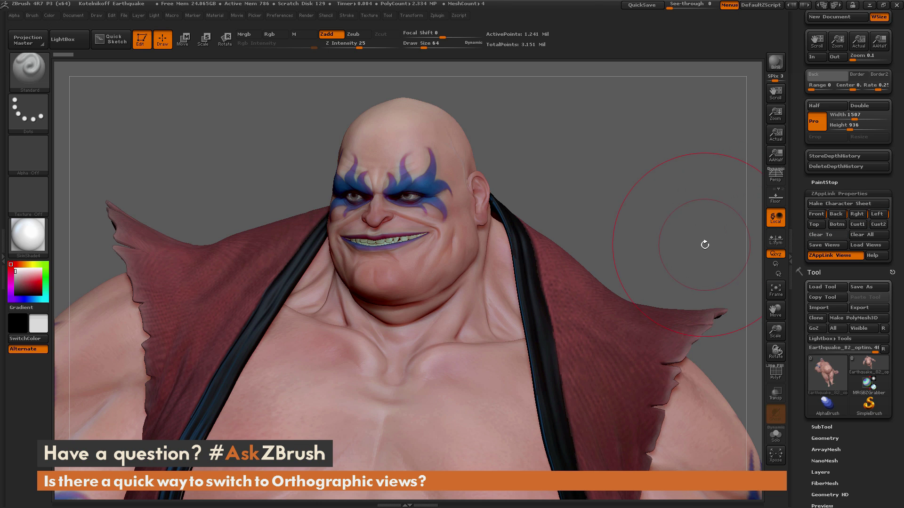
mouse_move(638, 204)
left_mouse_down()
mouse_move(678, 203)
mouse_move(686, 178)
mouse_move(629, 192)
left_mouse_up()
left_click(857, 224)
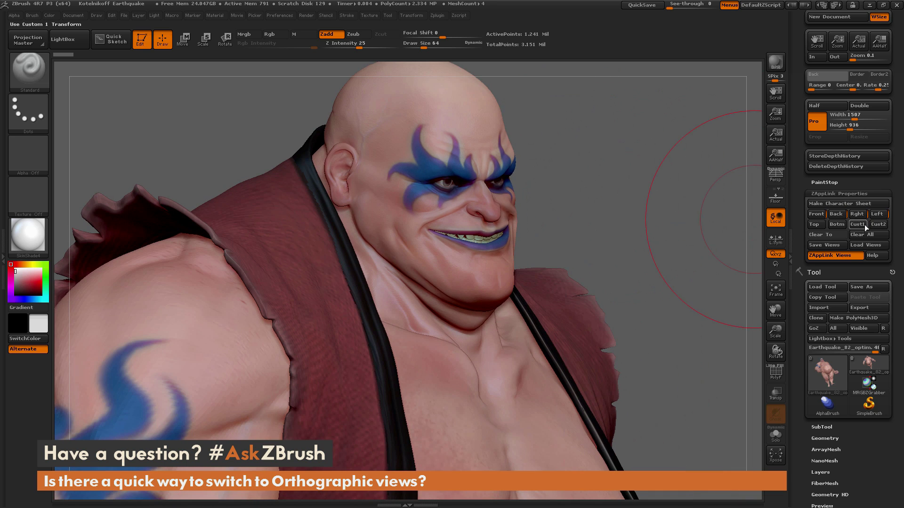
left_click(816, 214)
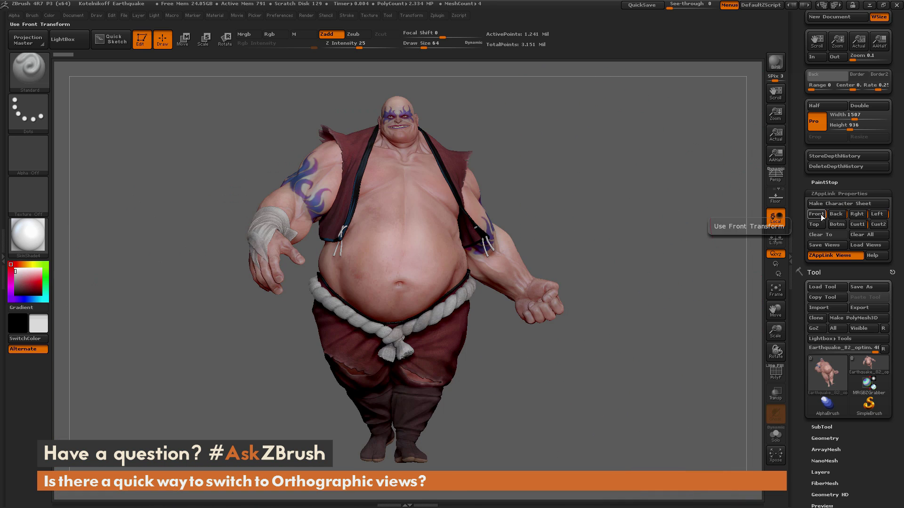
left_click(857, 214)
left_click(863, 226)
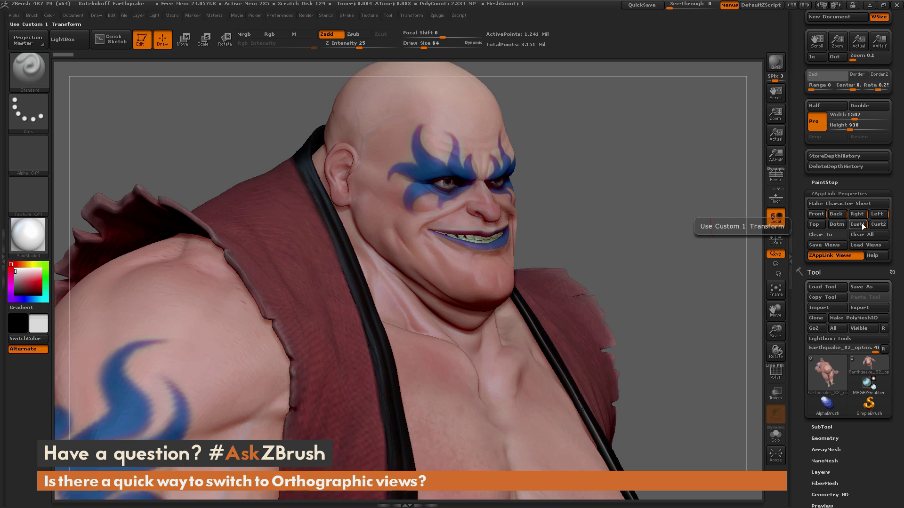
left_click(821, 218)
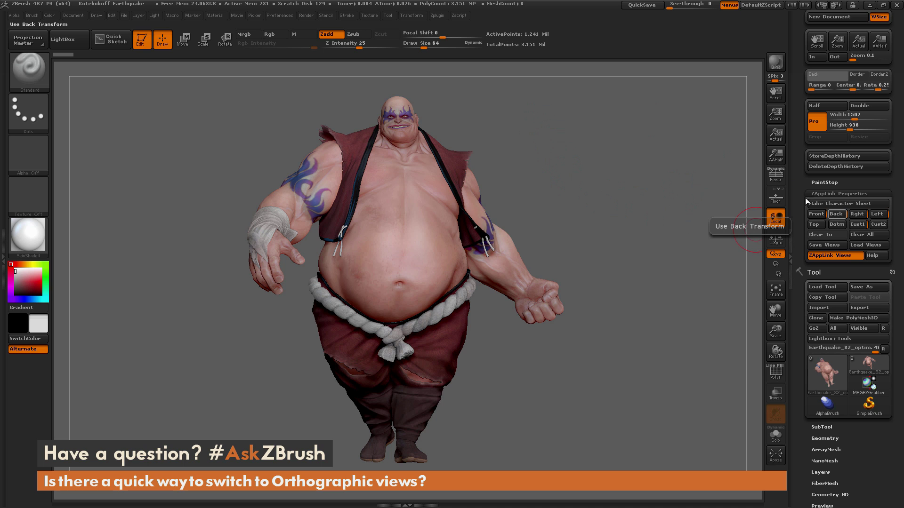
- Turn on perspective and cycle the Back, Left, Right and Back views, returning to Front
left_click(778, 181)
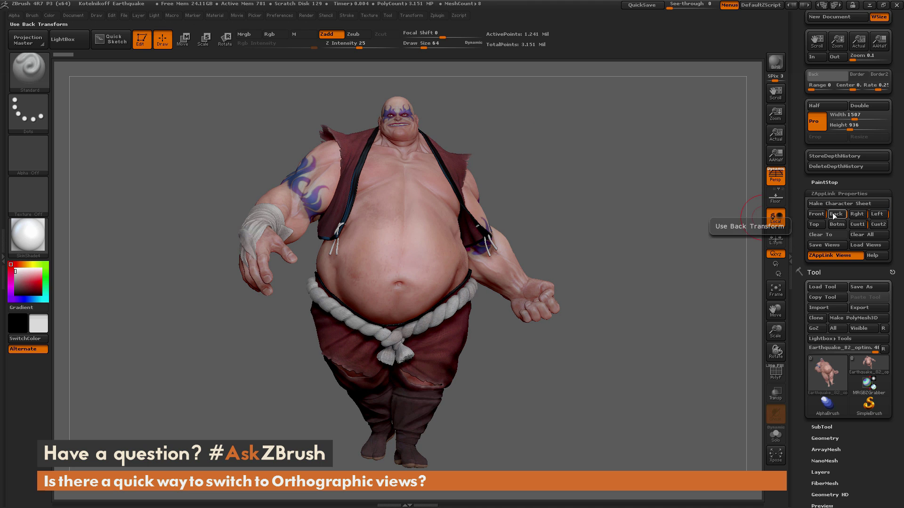
left_click(836, 217)
left_click(878, 215)
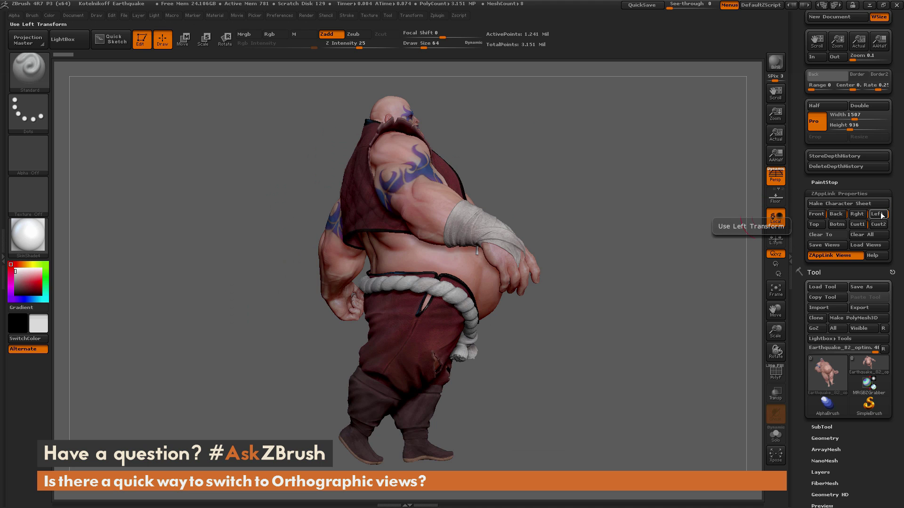
left_click(857, 215)
left_click(834, 215)
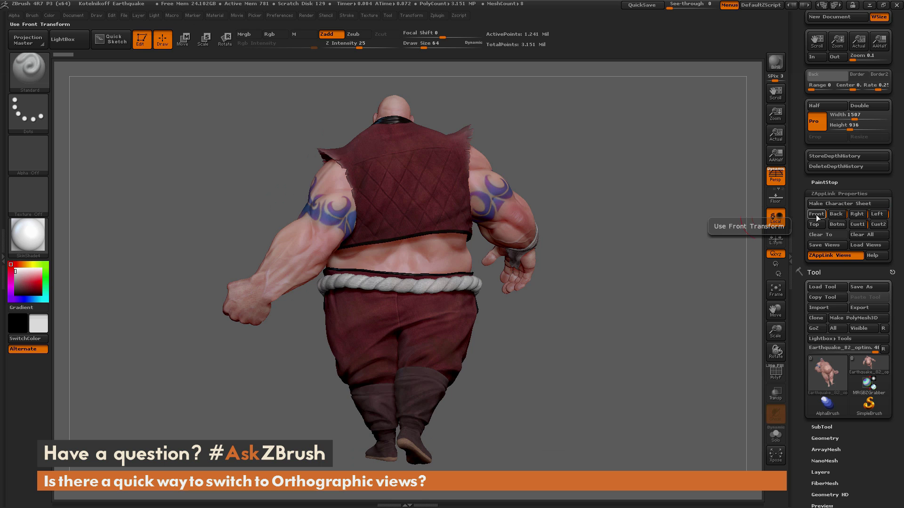
left_click(818, 216)
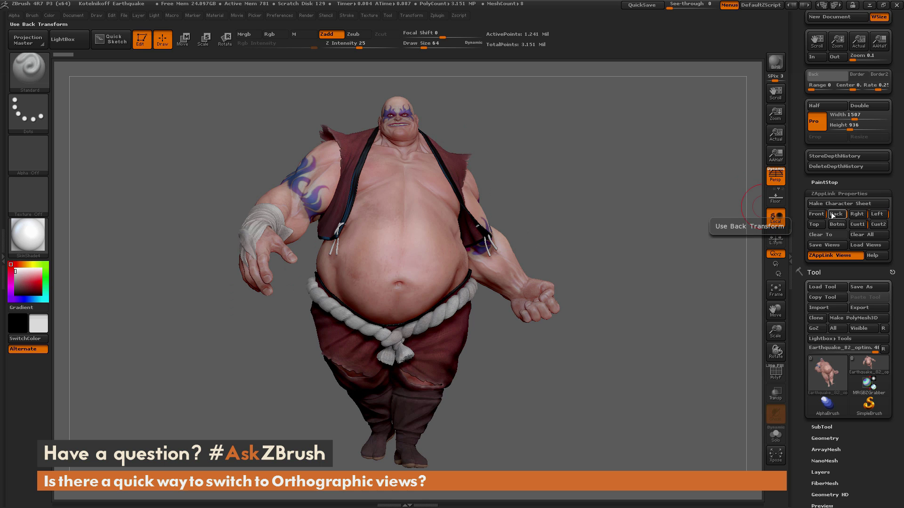
- Turn off perspective, cycle the Back, Right, Left and Cust1 views, and finish on the orthographic Front view
left_click(775, 176)
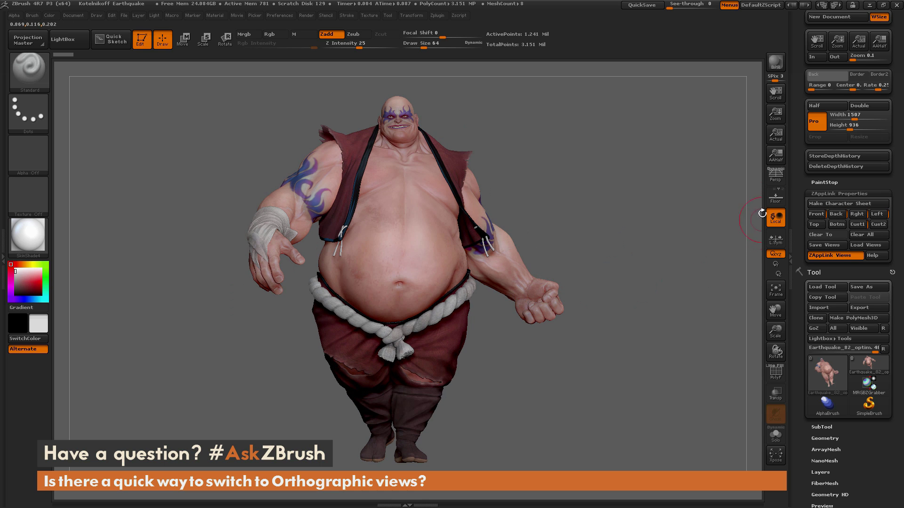
left_click(826, 214)
left_click(822, 213)
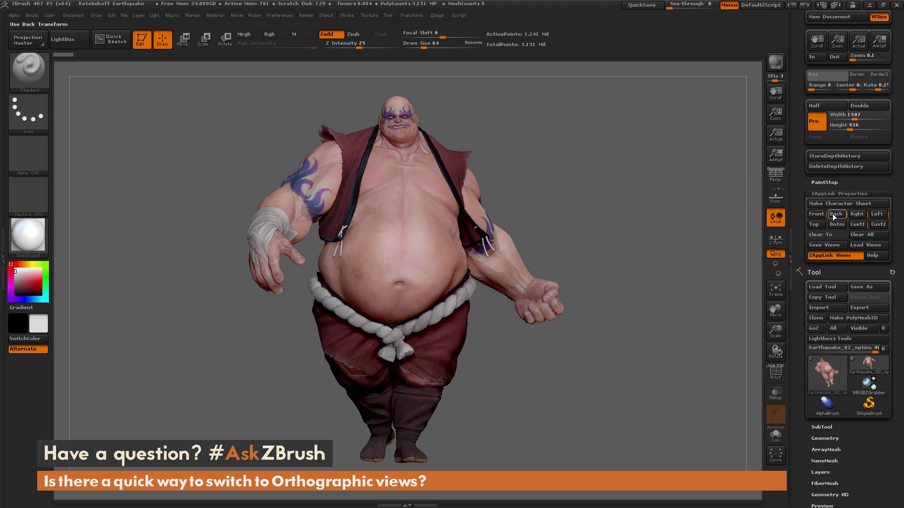
left_click(857, 214)
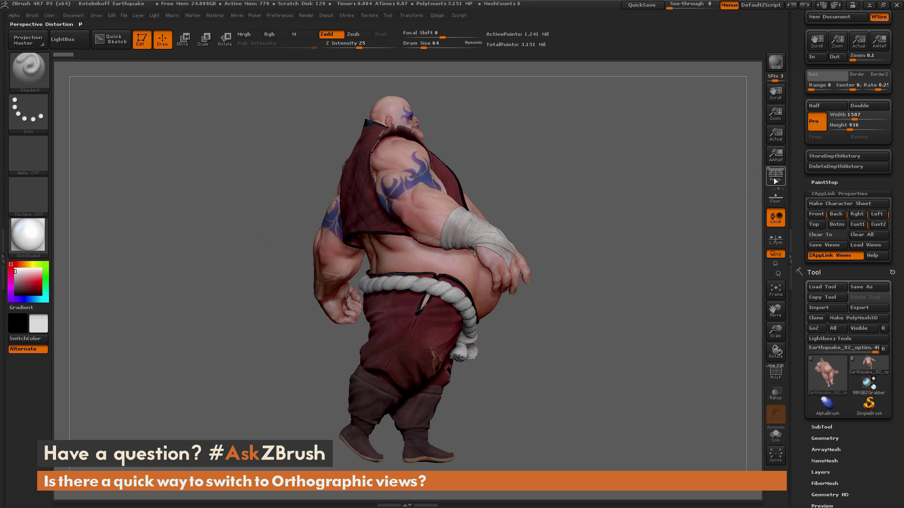
left_click(816, 213)
left_click(837, 214)
left_click(877, 214)
left_click(857, 214)
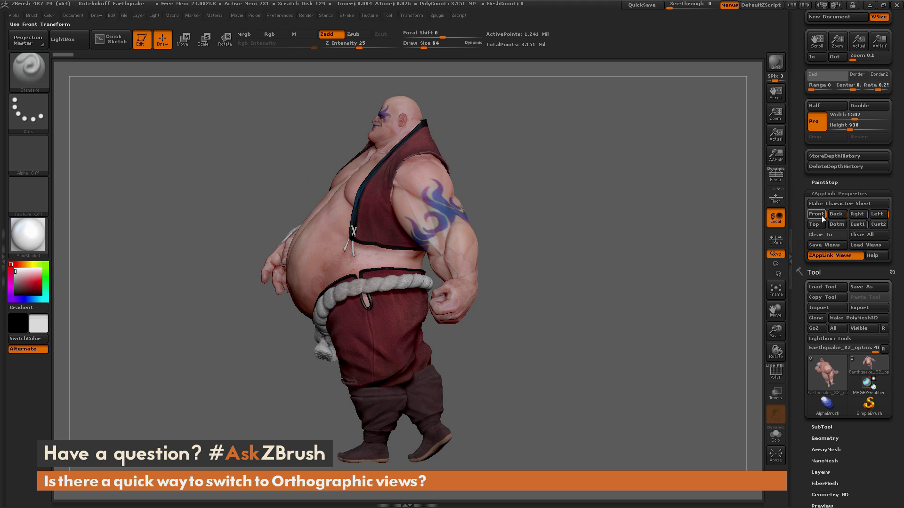
left_click(816, 213)
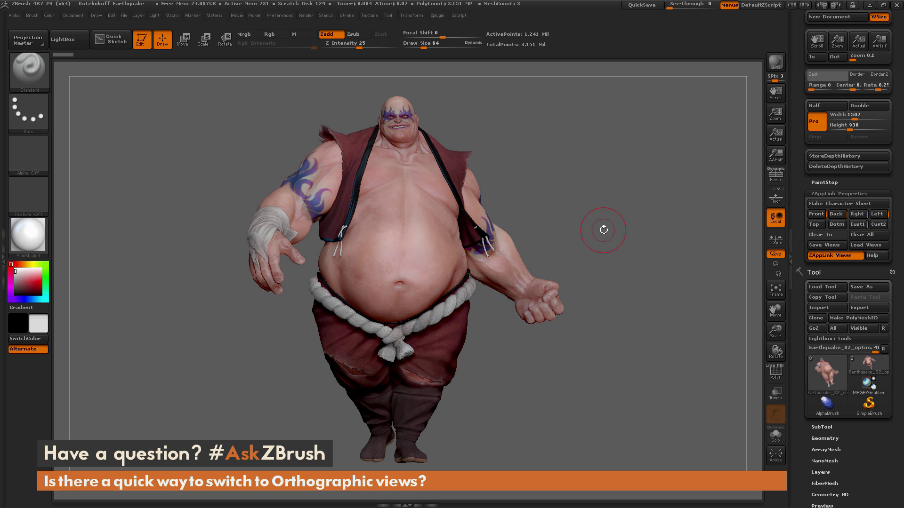
left_click(856, 225)
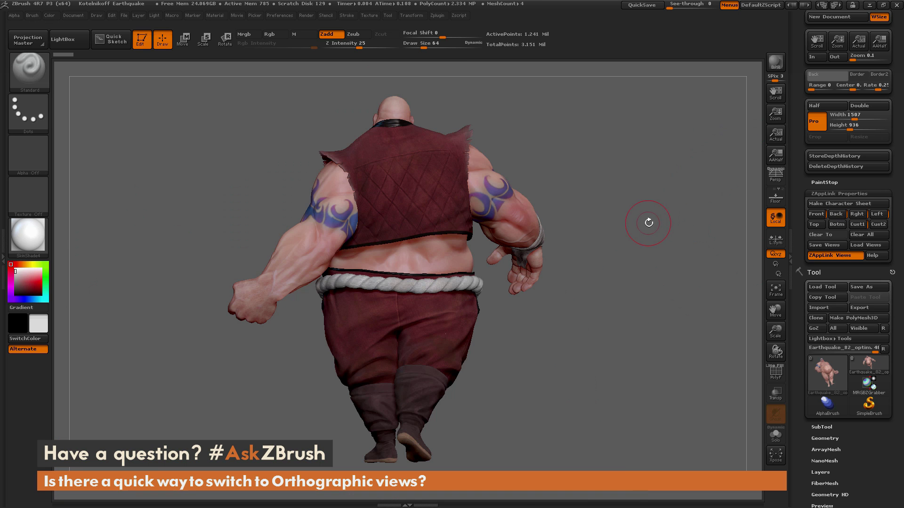
left_click(836, 215)
left_click(810, 215)
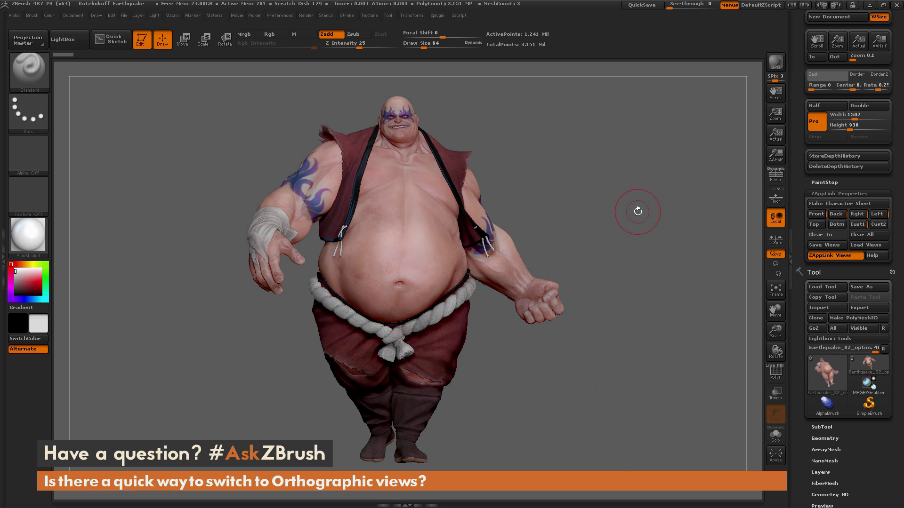